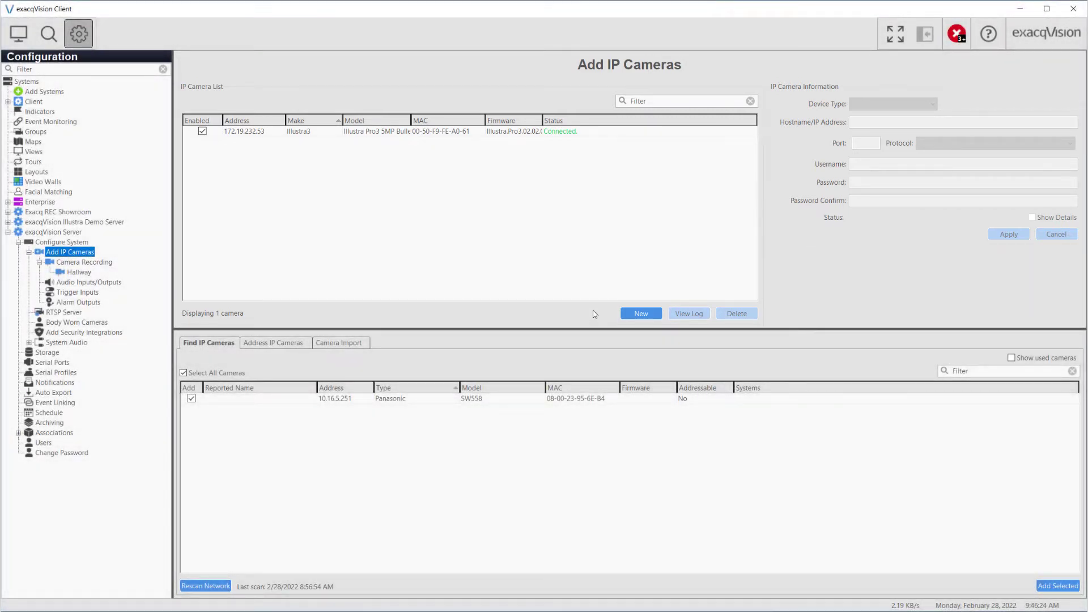
Step: Create a new IP camera entry with the address 172.19.232.51
{"action": "left_click", "coordinate": [450, 133]}
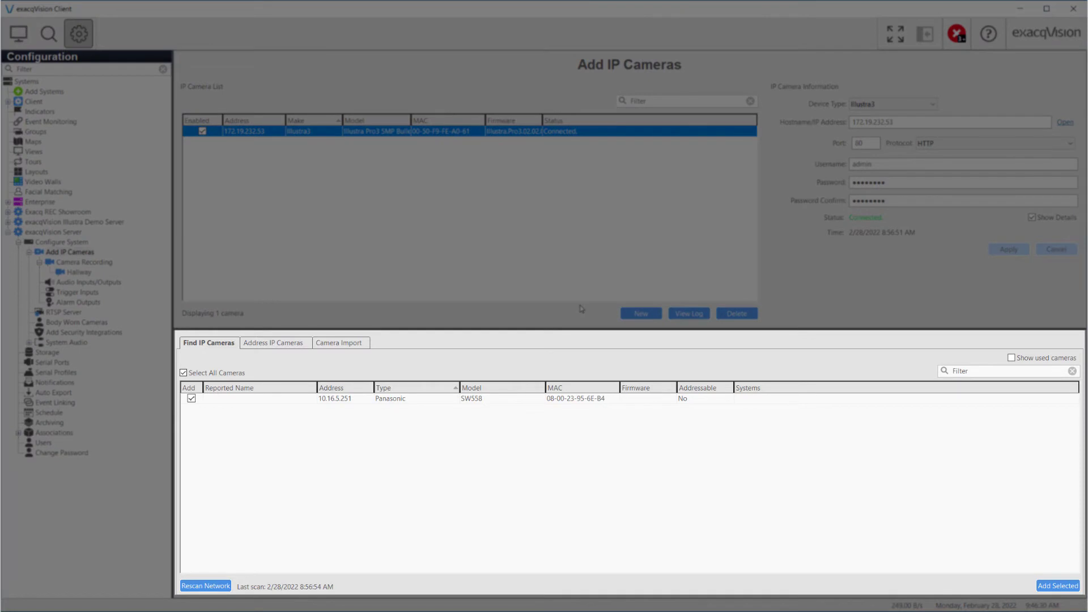
{"action": "left_click", "coordinate": [577, 273]}
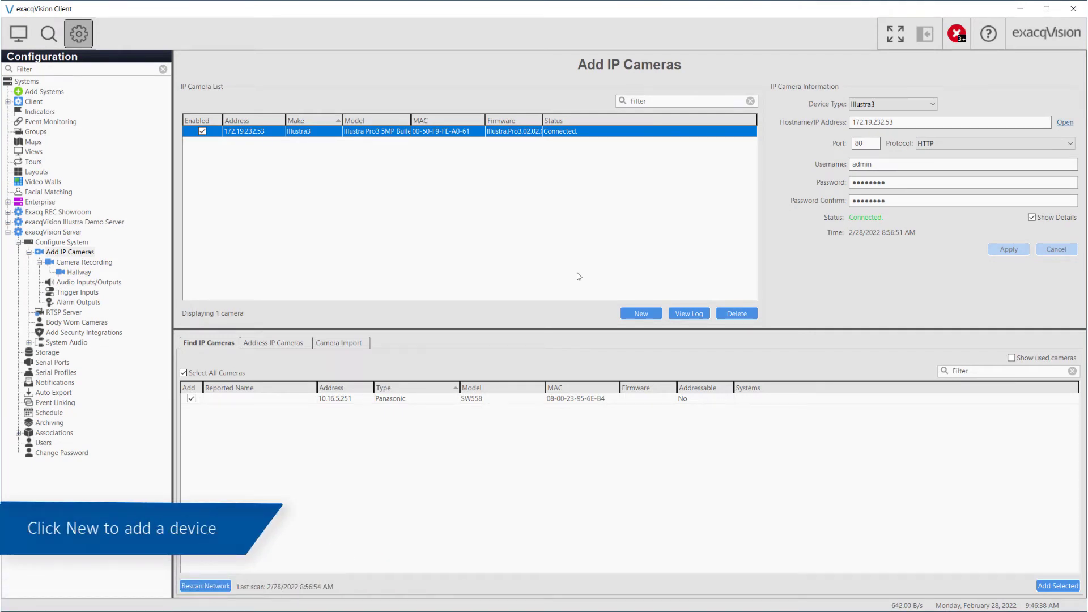
{"action": "left_click", "coordinate": [629, 315]}
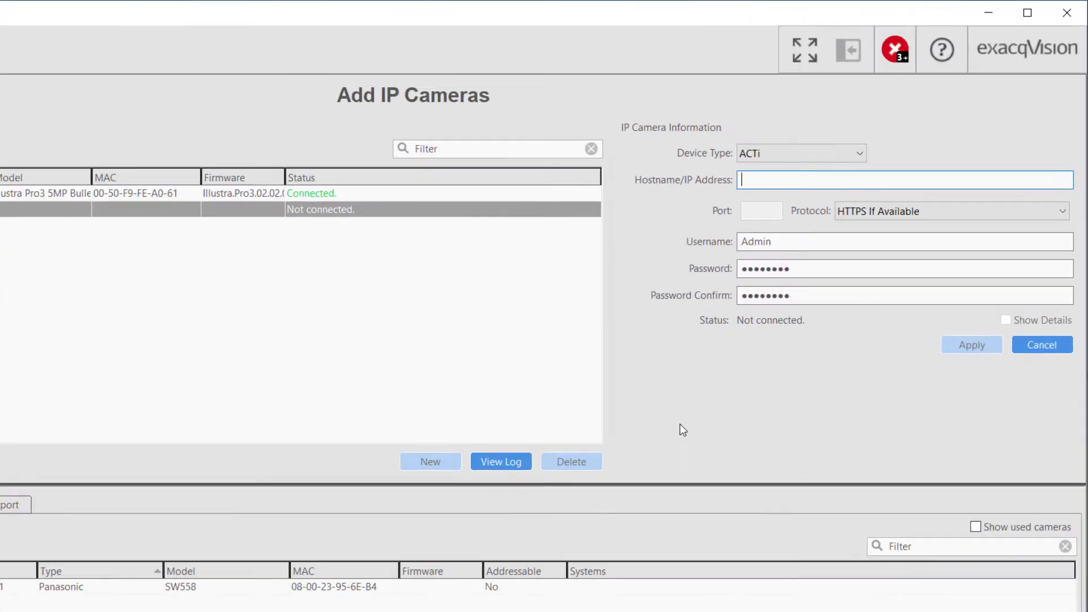
{"action": "type", "text": "172"}
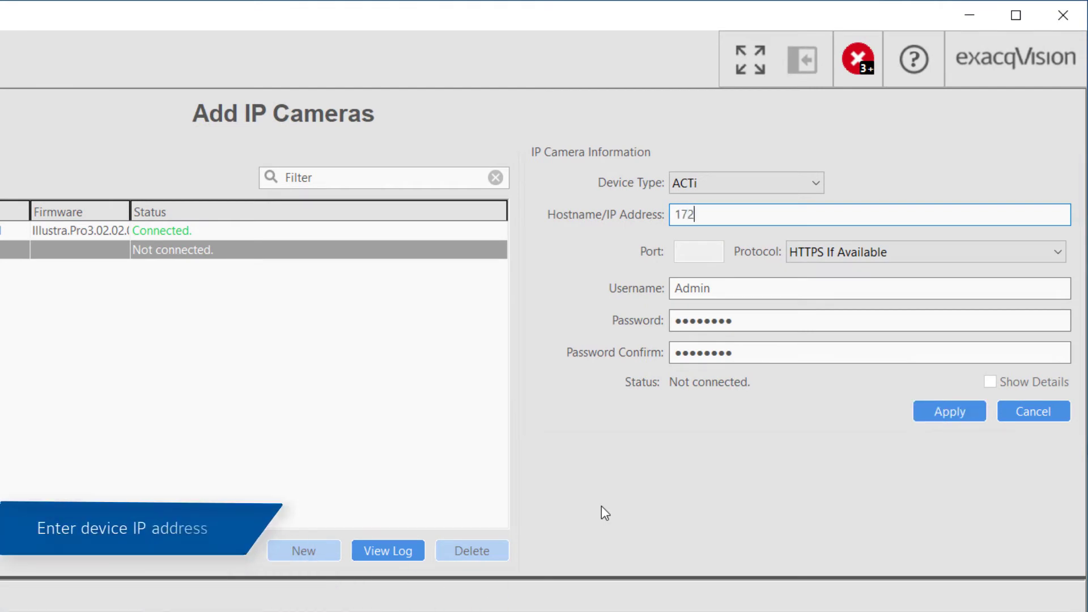
{"action": "type", "text": ".19.23"}
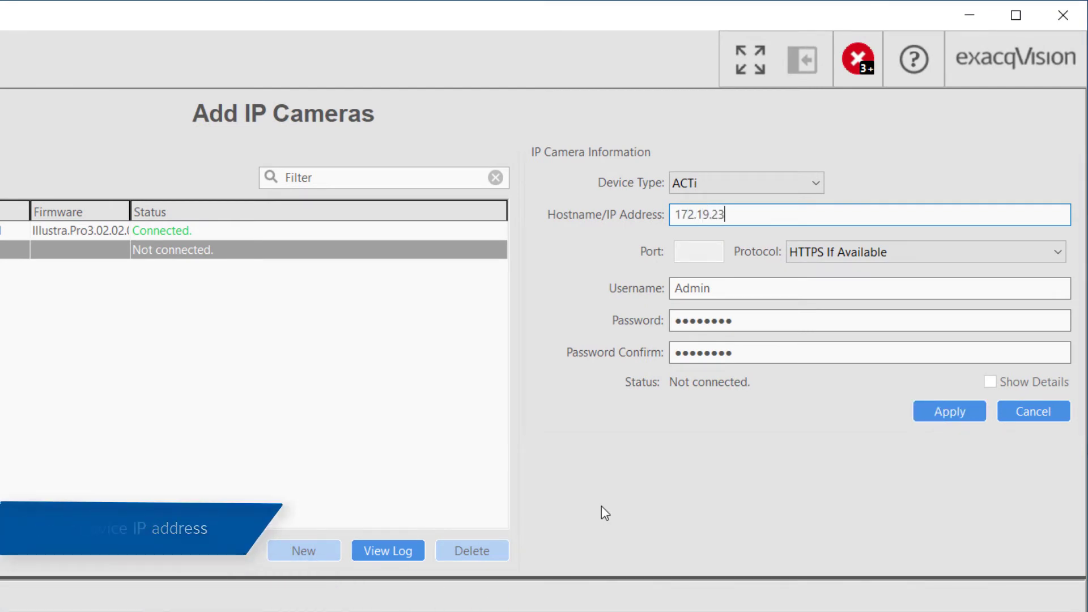
{"action": "type", "text": "2.51"}
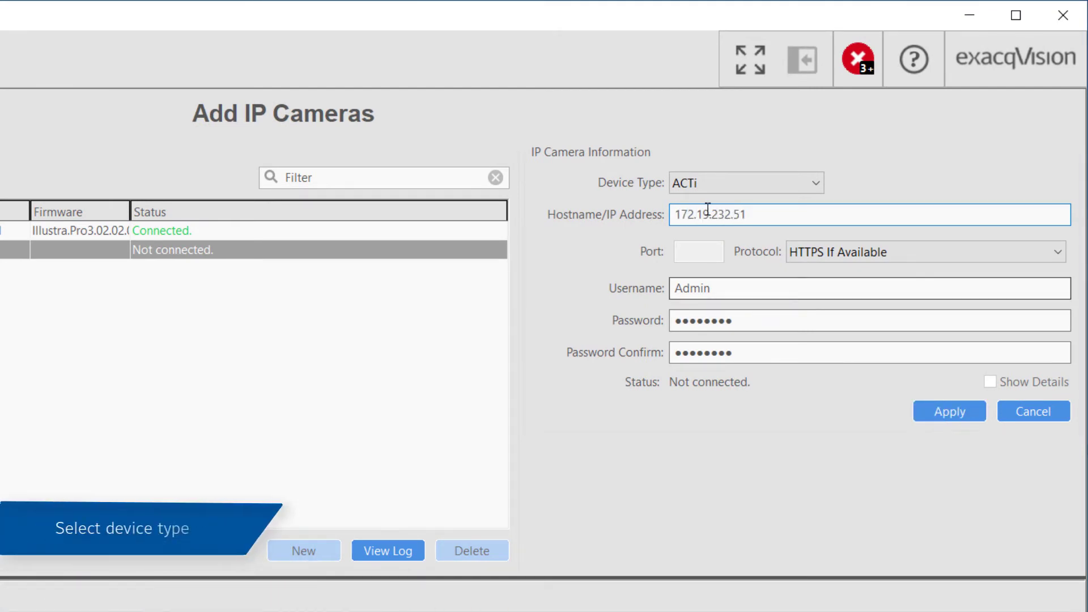
Step: Set the new camera's device type to Illustra3
{"action": "left_click", "coordinate": [747, 184]}
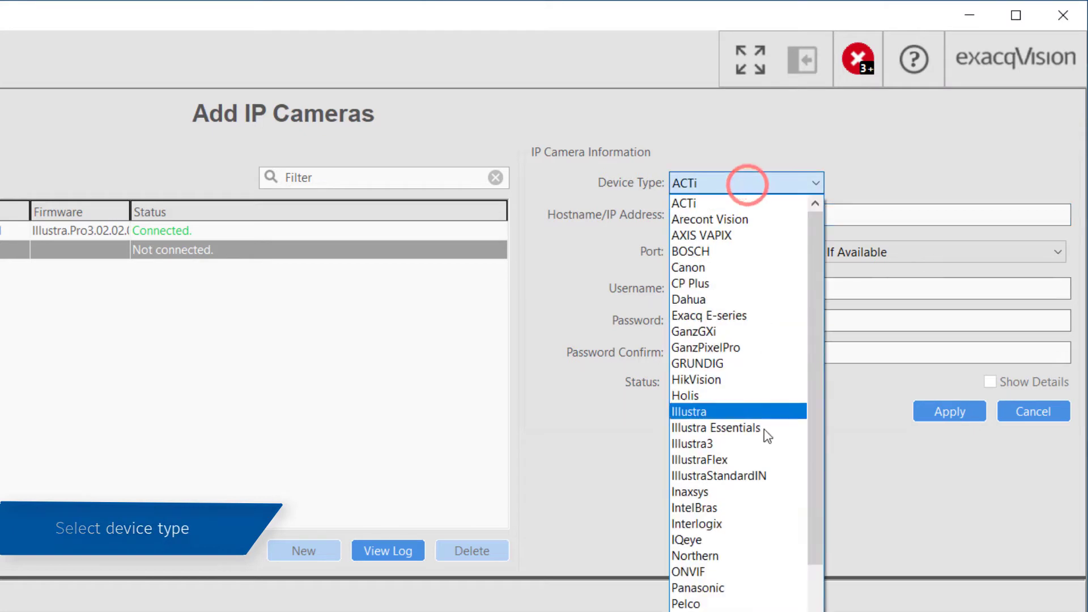
{"action": "left_click", "coordinate": [732, 445]}
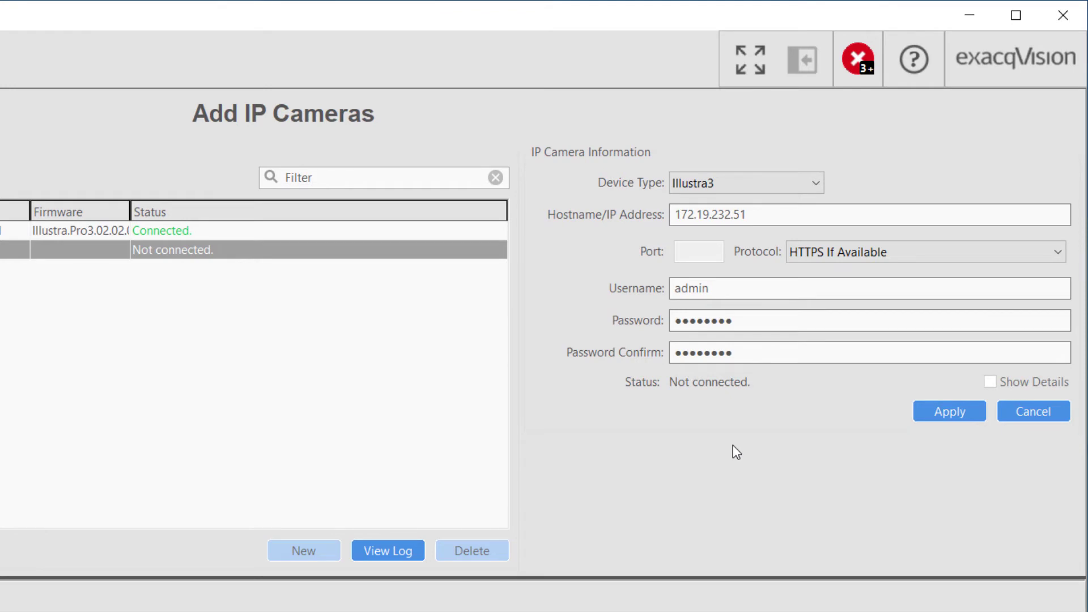
{"action": "left_click", "coordinate": [807, 184]}
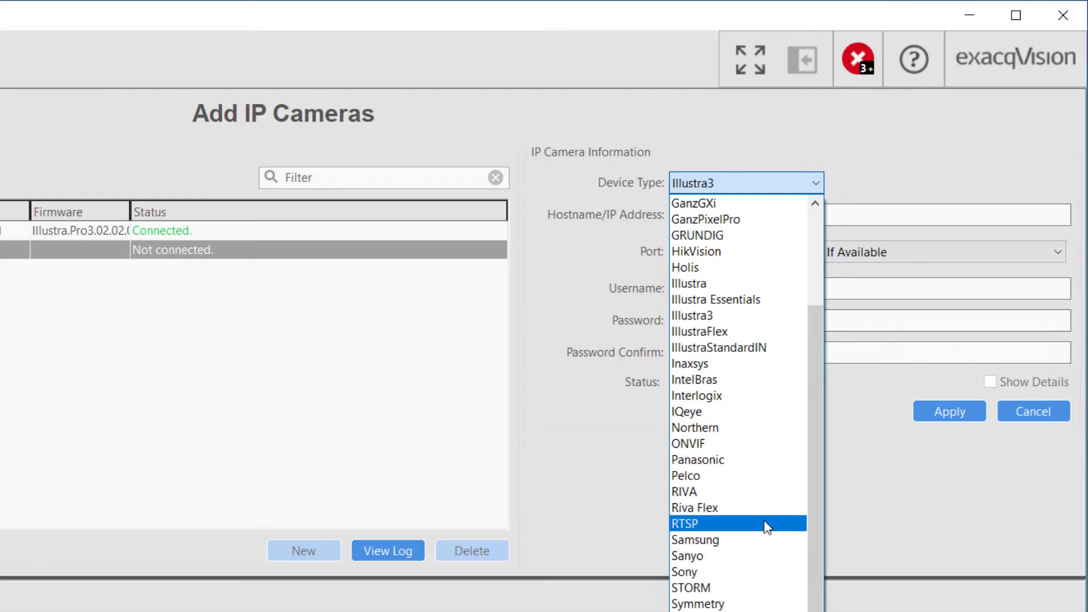
{"action": "left_click", "coordinate": [737, 315]}
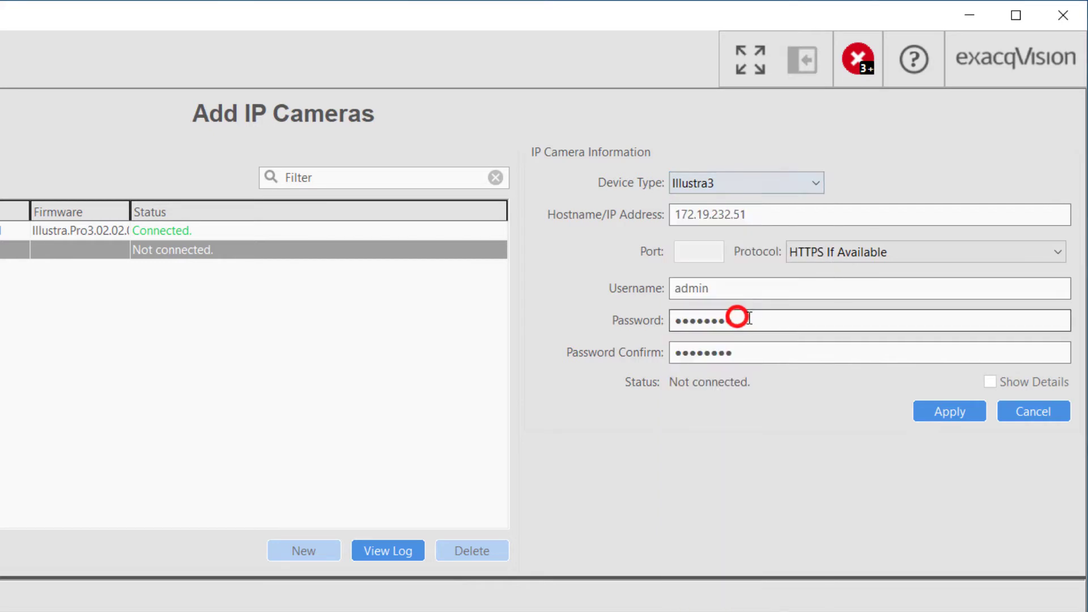
Step: Switch the new camera's connection protocol to HTTPS Required, and set it back to HTTPS If Available
{"action": "left_click", "coordinate": [1058, 253]}
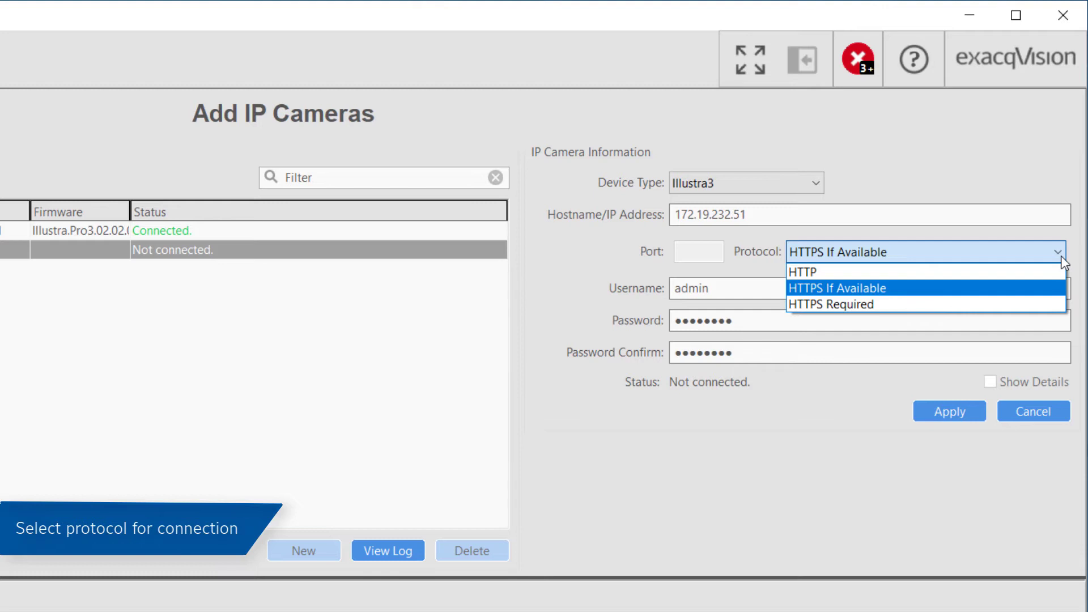
{"action": "left_click", "coordinate": [974, 305]}
{"action": "left_click", "coordinate": [943, 248]}
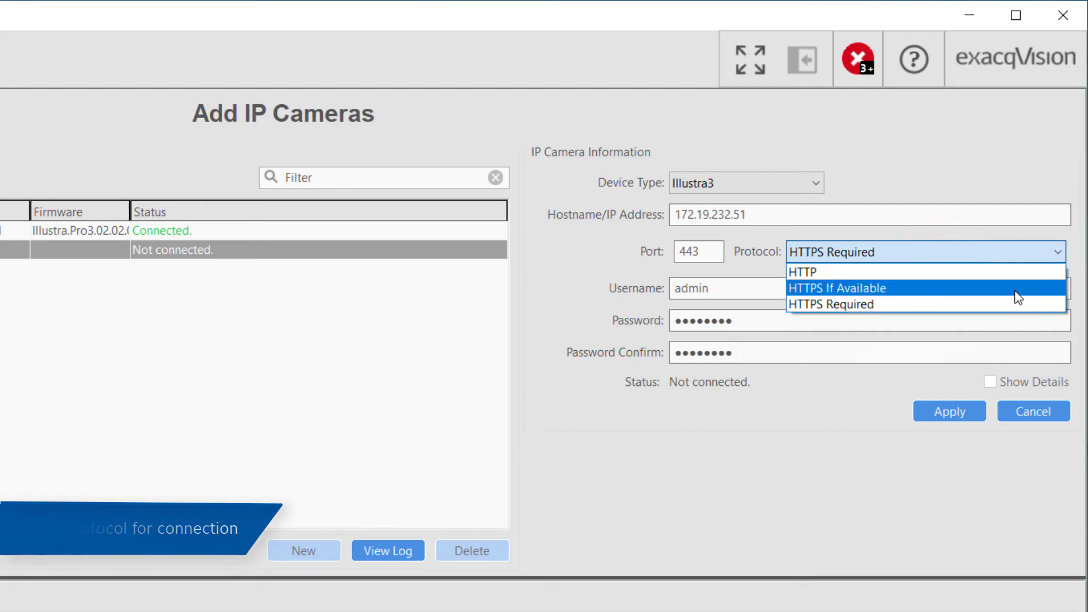
{"action": "left_click", "coordinate": [1014, 287]}
{"action": "left_click", "coordinate": [800, 471]}
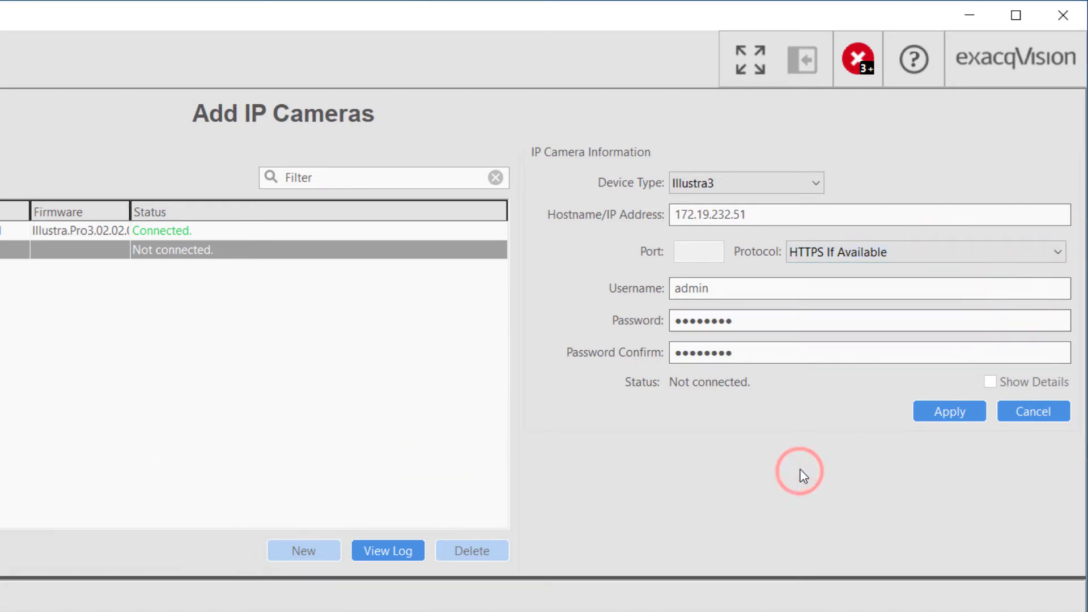
Step: Enter the camera's login password, repeat it in the confirmation field, and apply the new camera's settings
{"action": "left_click", "coordinate": [729, 287]}
{"action": "left_click", "coordinate": [759, 319]}
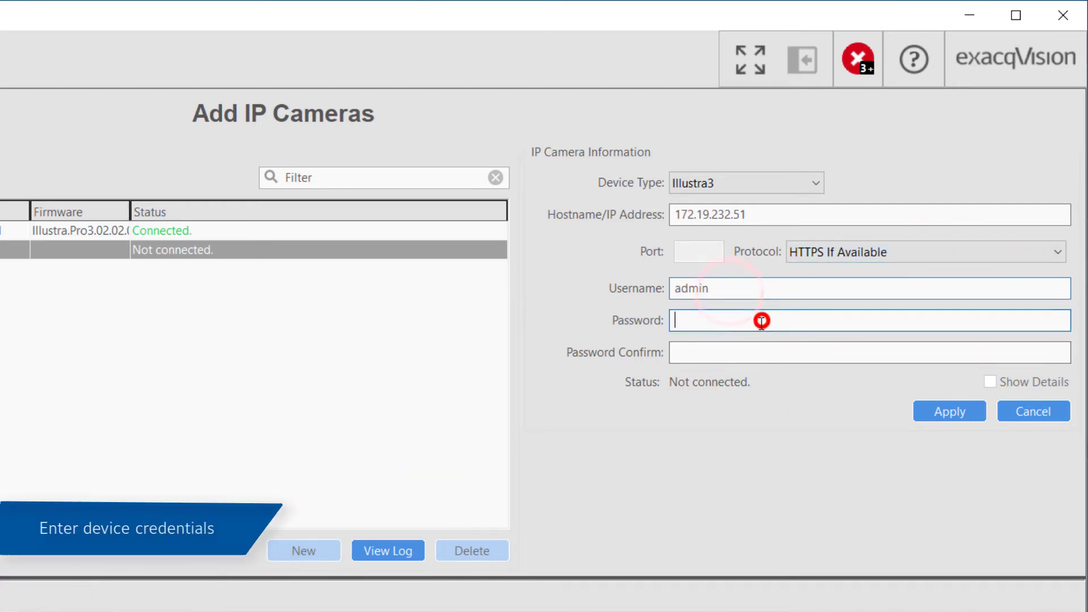
{"action": "type", "text": "**********"}
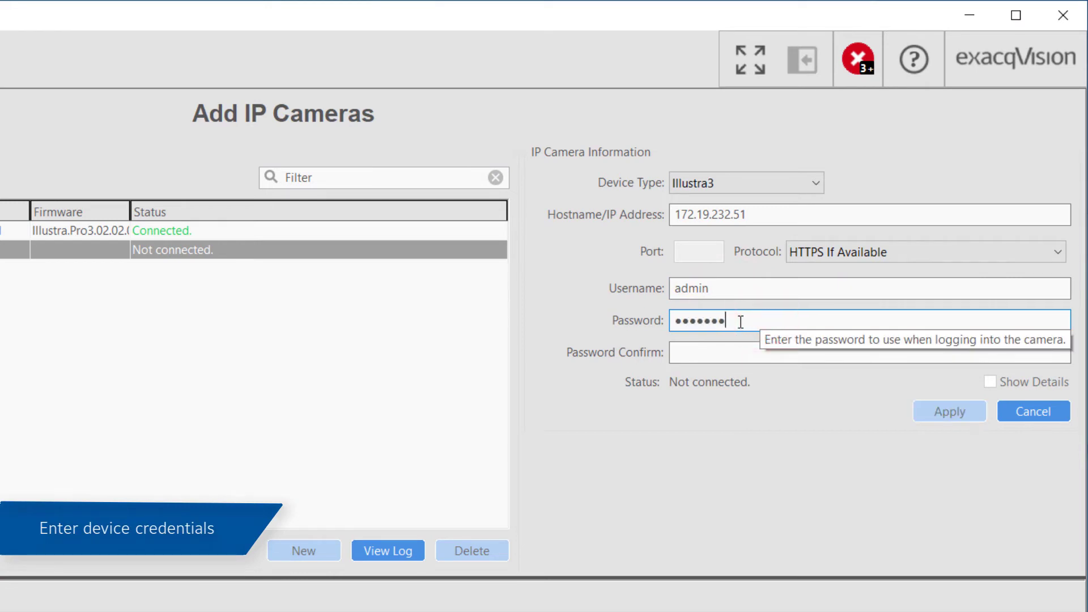
{"action": "key", "text": "Tab"}
{"action": "type", "text": "******"}
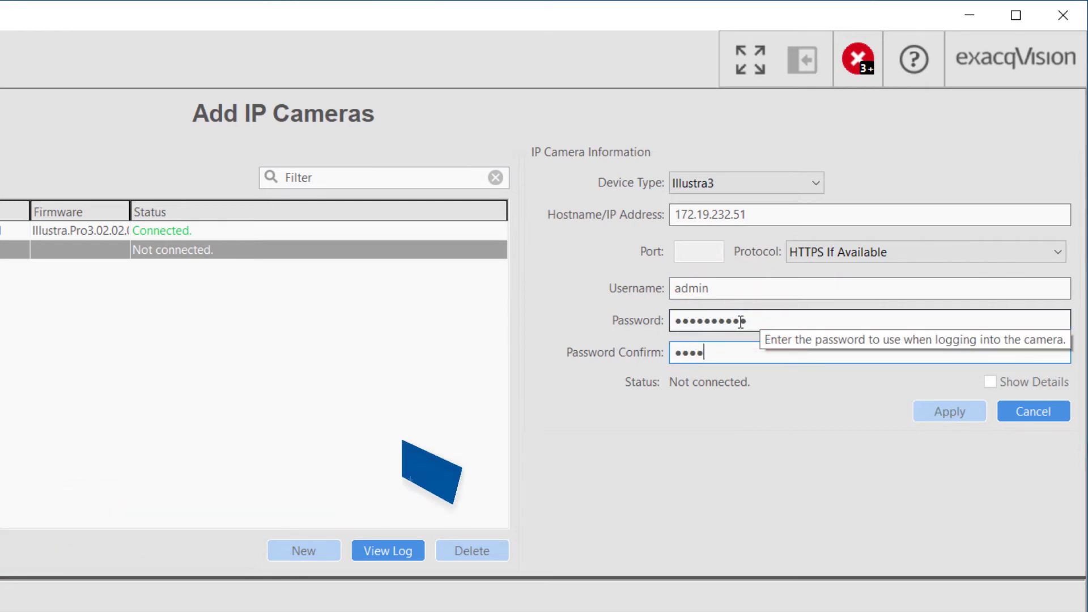
{"action": "type", "text": "****"}
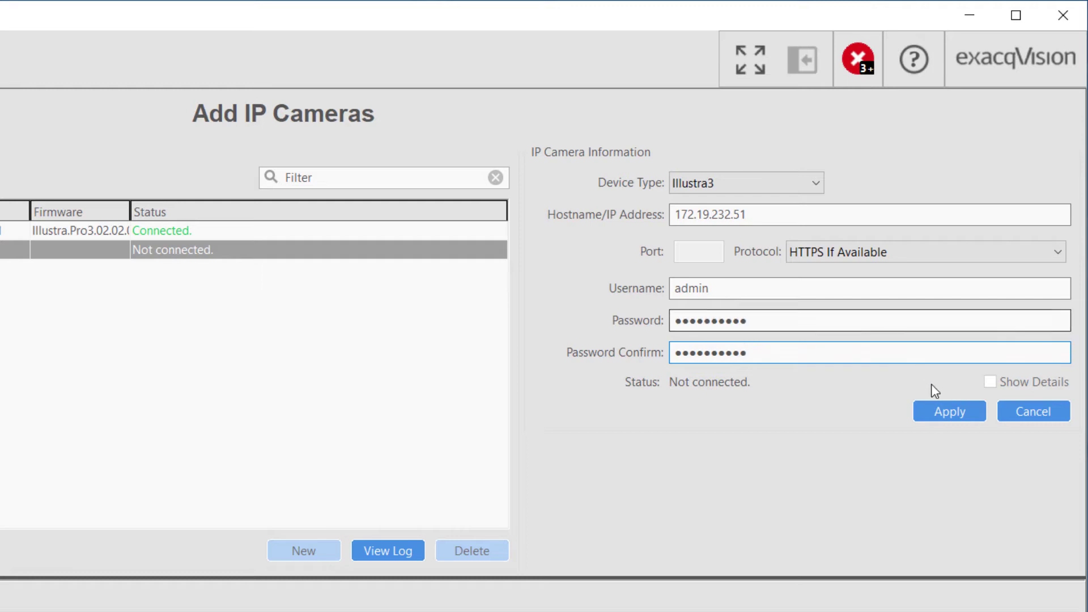
{"action": "left_click", "coordinate": [936, 413]}
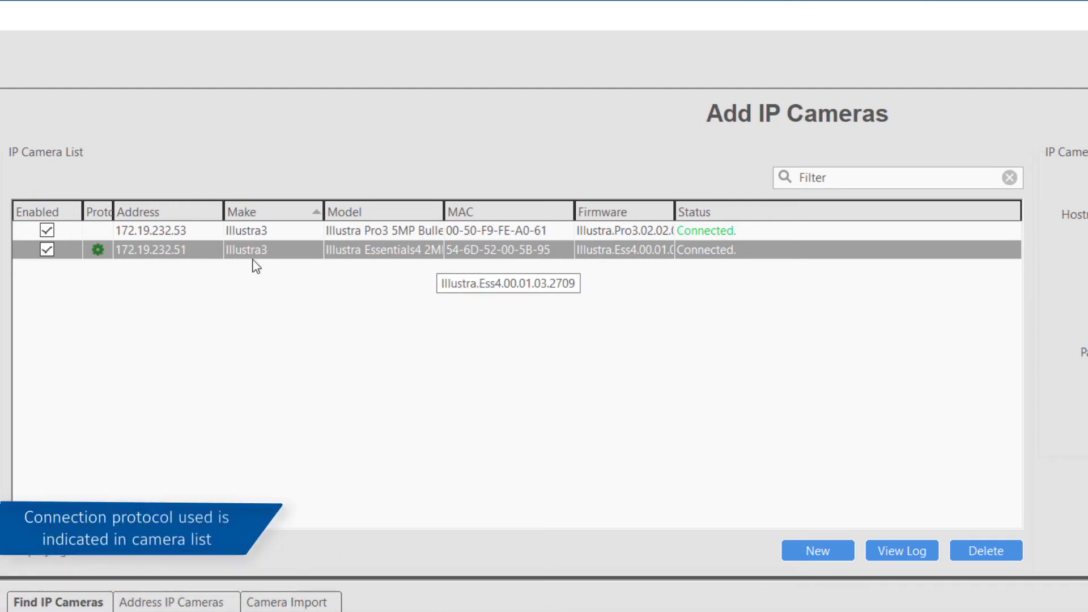
Step: Examine the protocol indicators of both cameras and the option to open 172.19.232.51 in a browser
{"action": "left_click", "coordinate": [131, 230]}
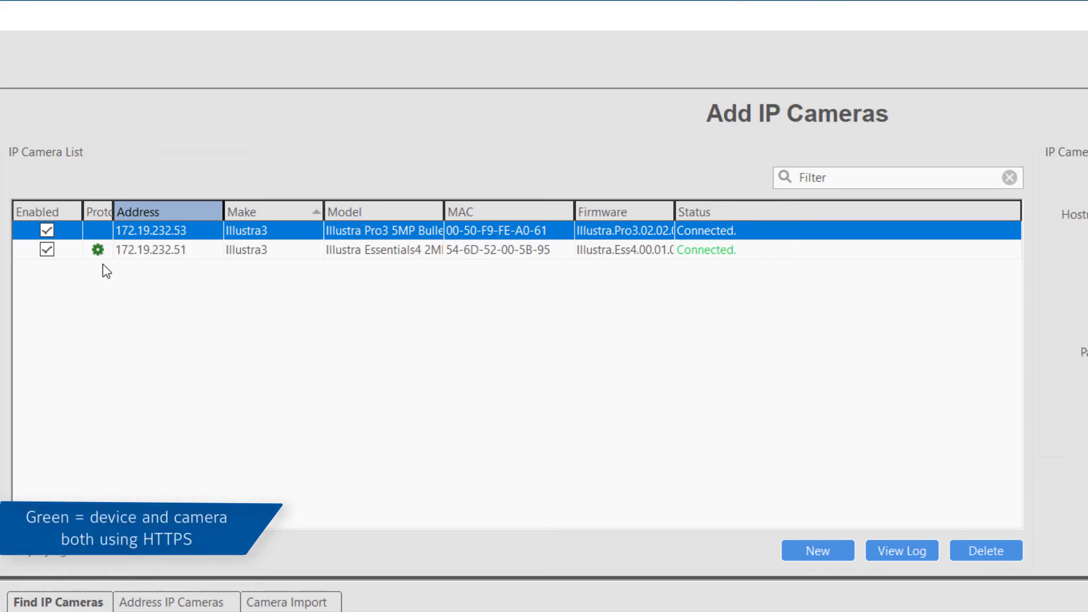
{"action": "mouse_move", "coordinate": [100, 254]}
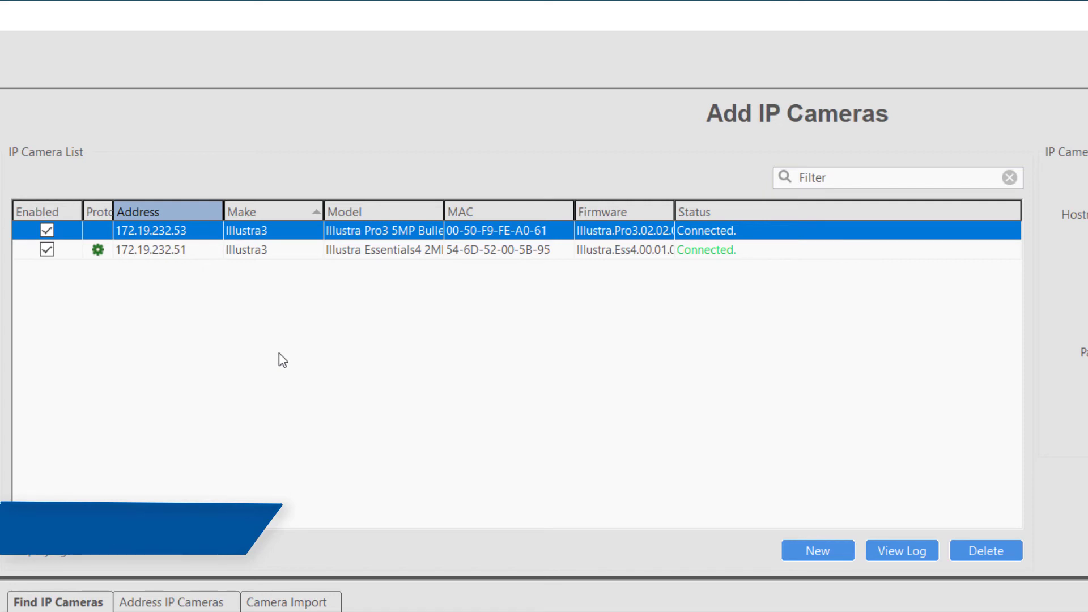
{"action": "mouse_move", "coordinate": [98, 232]}
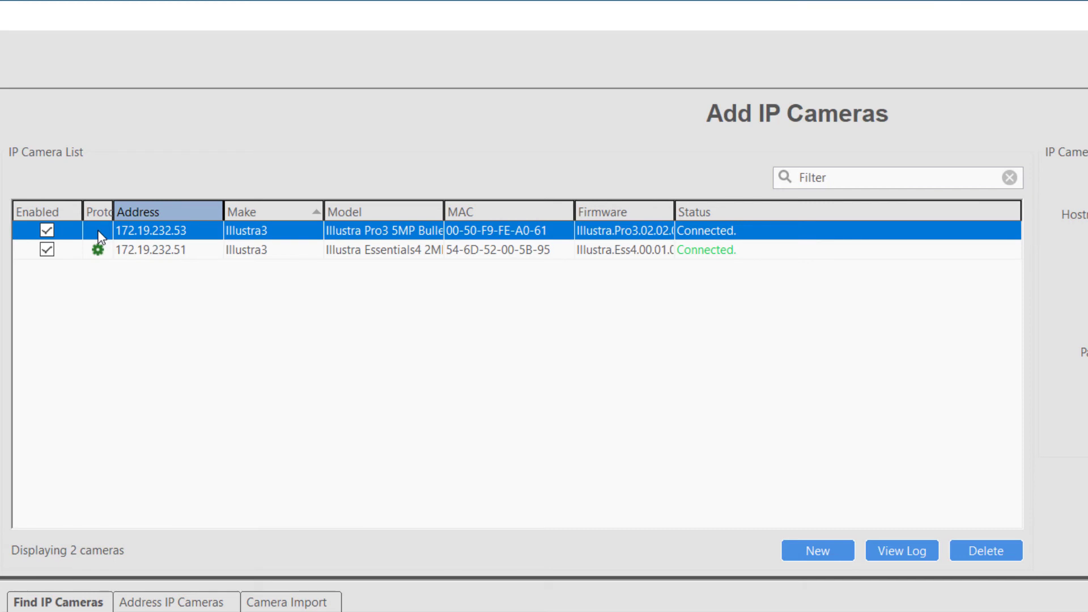
{"action": "left_click", "coordinate": [291, 254]}
{"action": "right_click", "coordinate": [290, 253]}
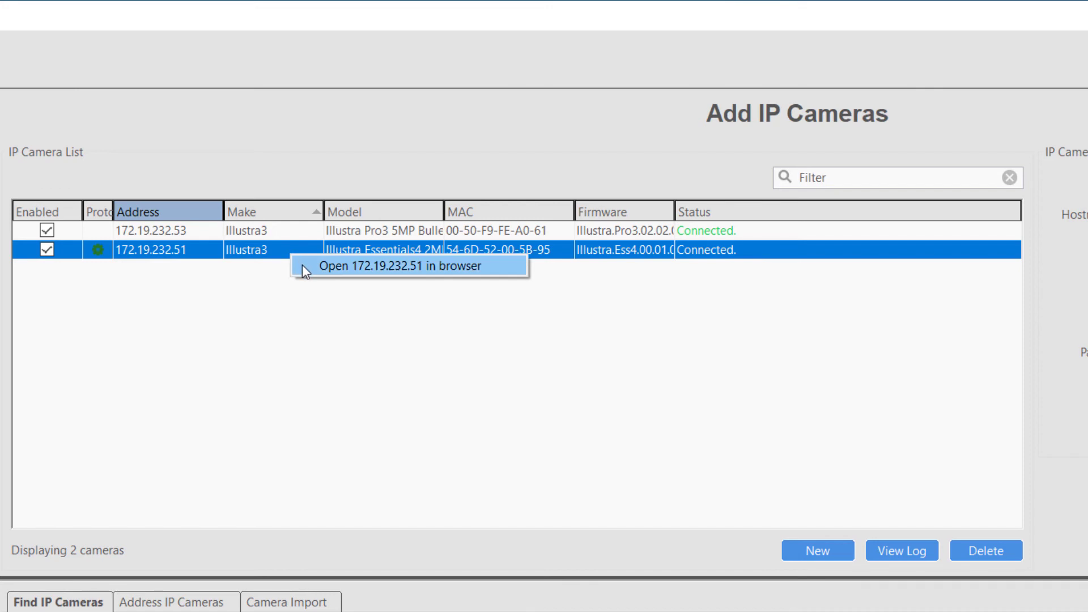
{"action": "left_click", "coordinate": [233, 291]}
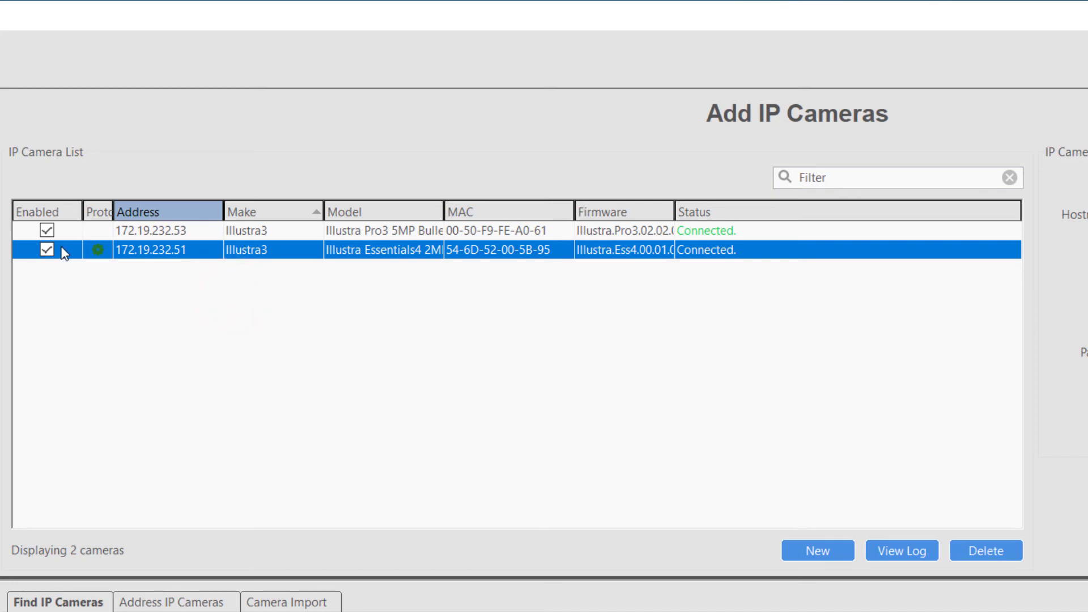
Step: Disable the 172.19.232.53 camera, enable it again, and select it in the camera list
{"action": "left_click", "coordinate": [48, 229]}
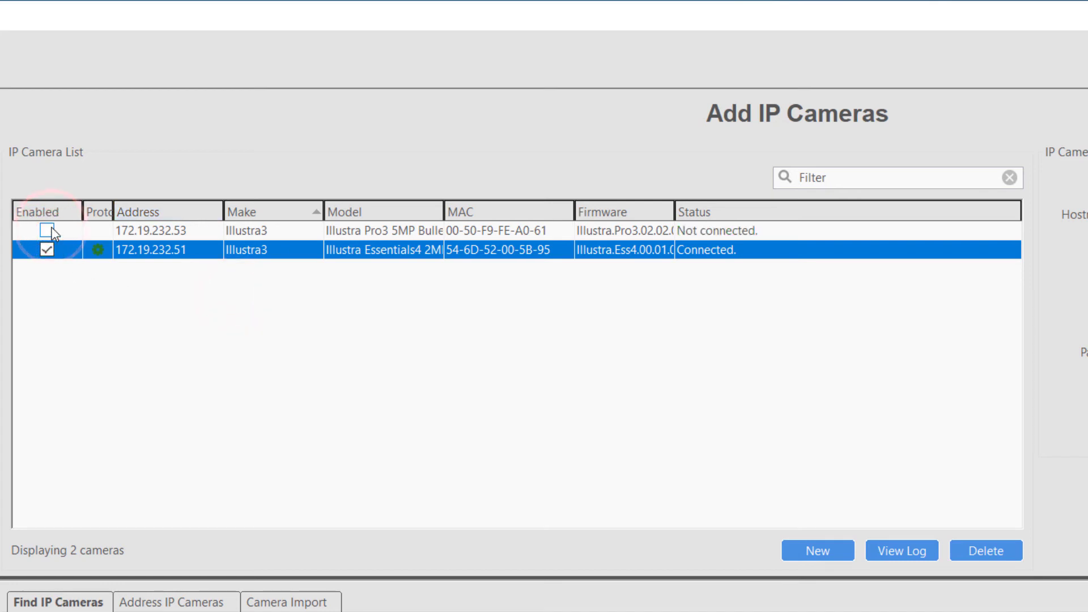
{"action": "left_click", "coordinate": [49, 230]}
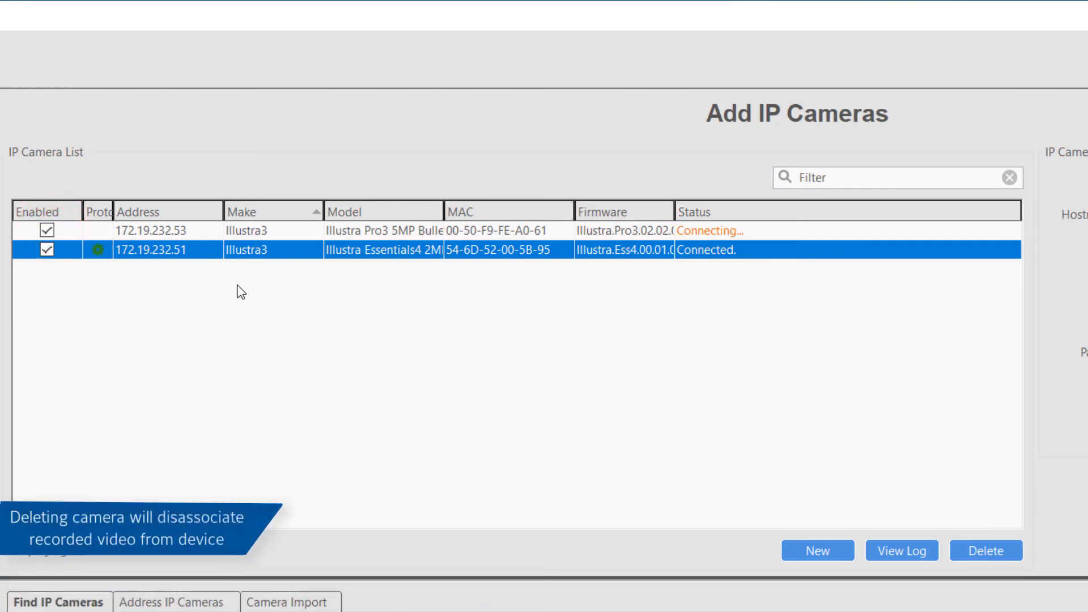
{"action": "left_click", "coordinate": [340, 231]}
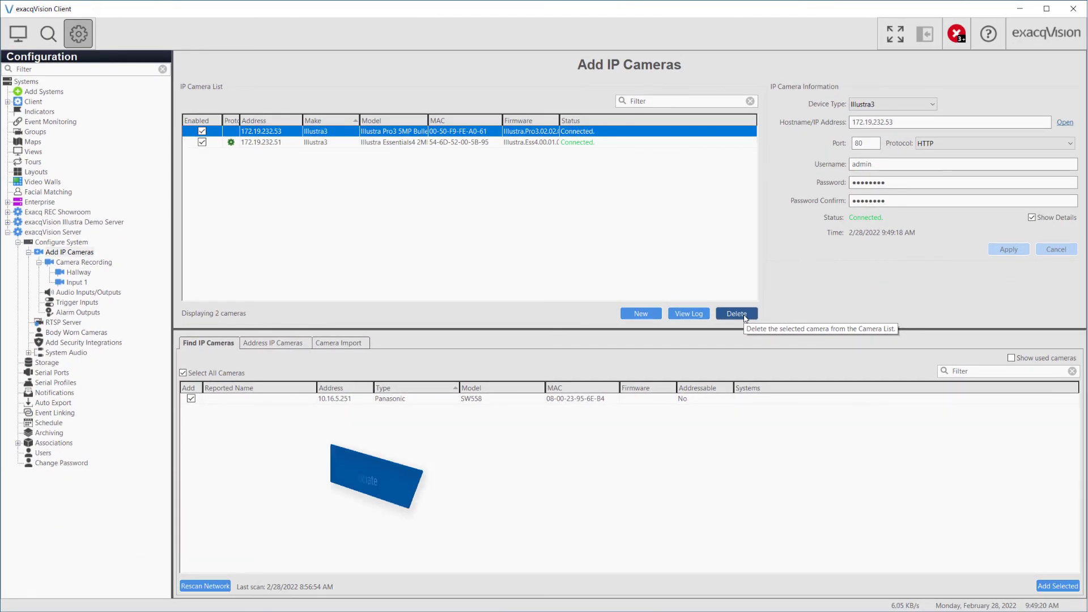
Step: Hide the connection details of the 172.19.232.51 camera and show them again
{"action": "left_click", "coordinate": [456, 143]}
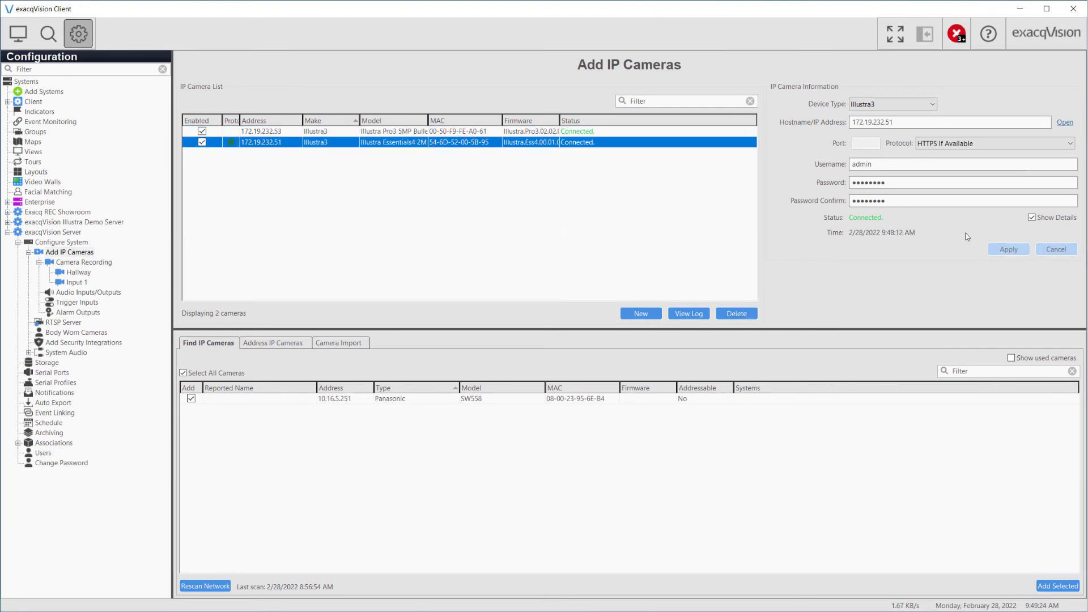
{"action": "left_click", "coordinate": [1045, 221]}
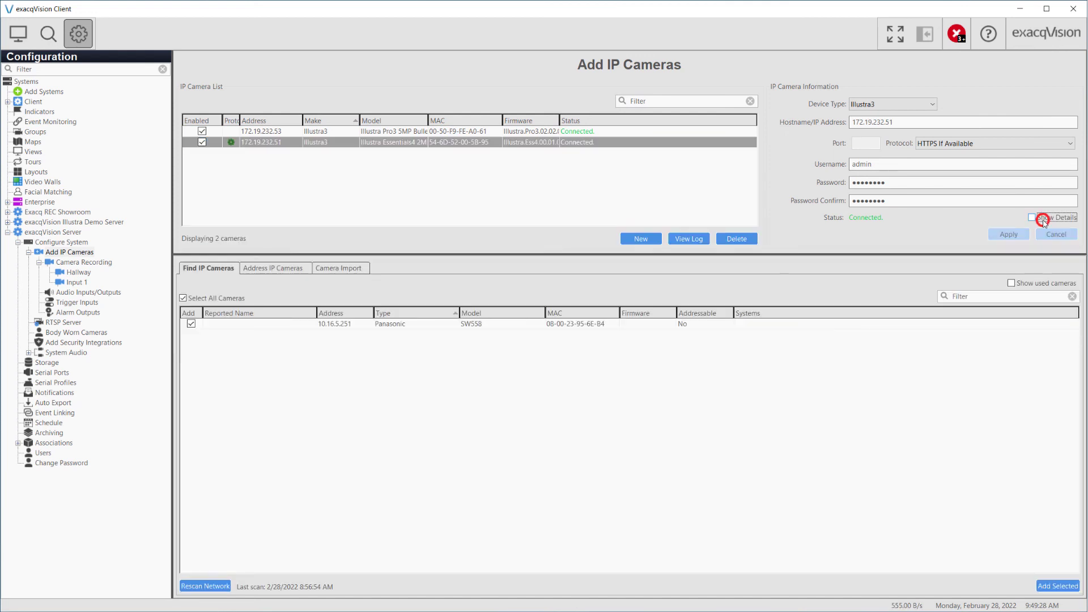
{"action": "left_click", "coordinate": [1044, 221]}
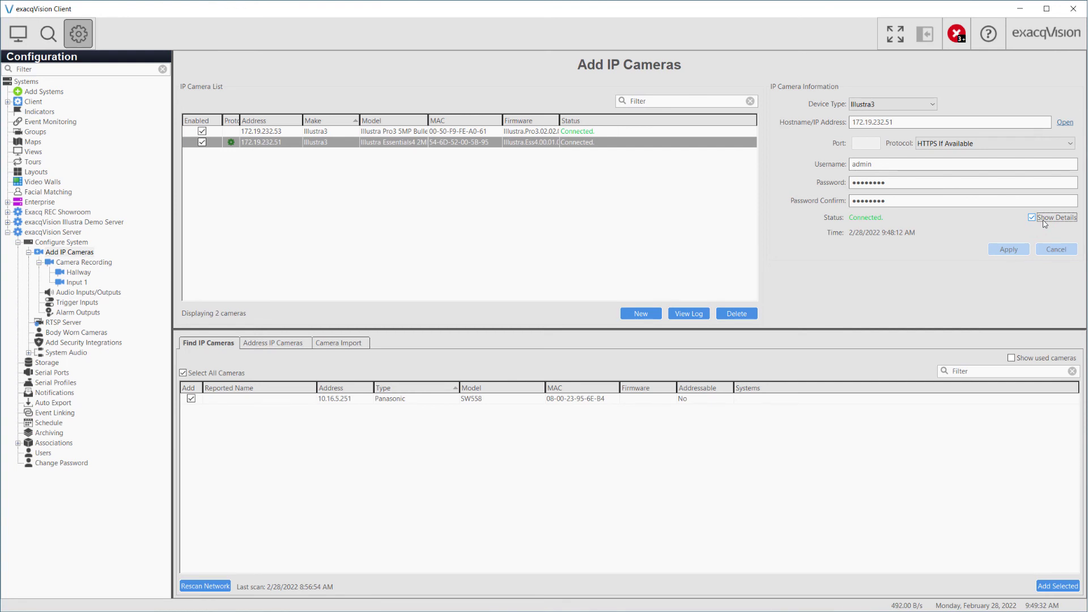
Step: View the log for the 172.19.232.51 camera, and return to the Add IP Cameras page
{"action": "left_click", "coordinate": [624, 143]}
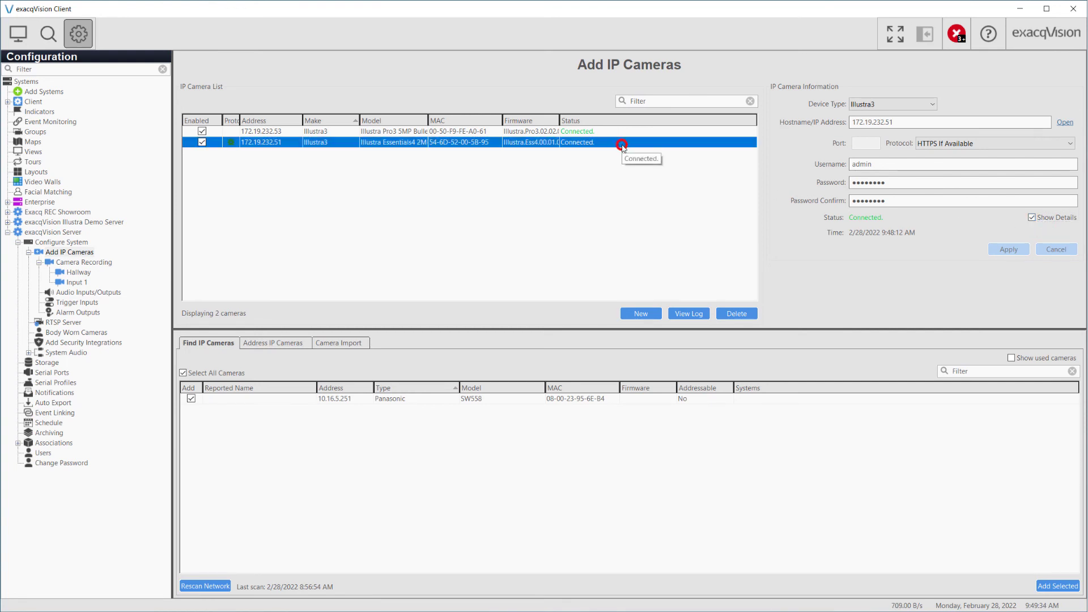
{"action": "left_click", "coordinate": [688, 315]}
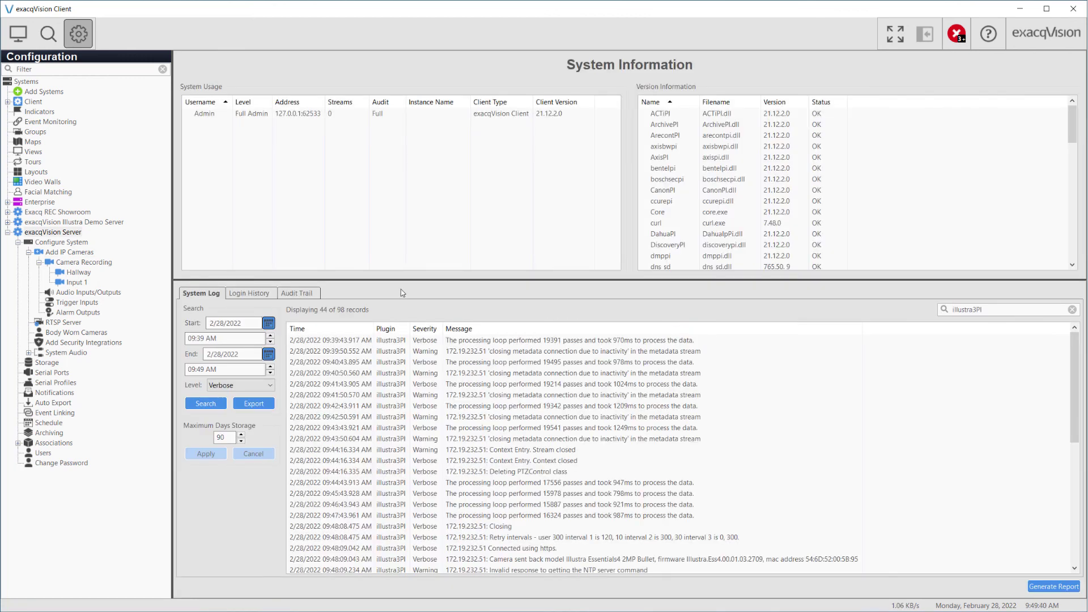
{"action": "left_click", "coordinate": [67, 252]}
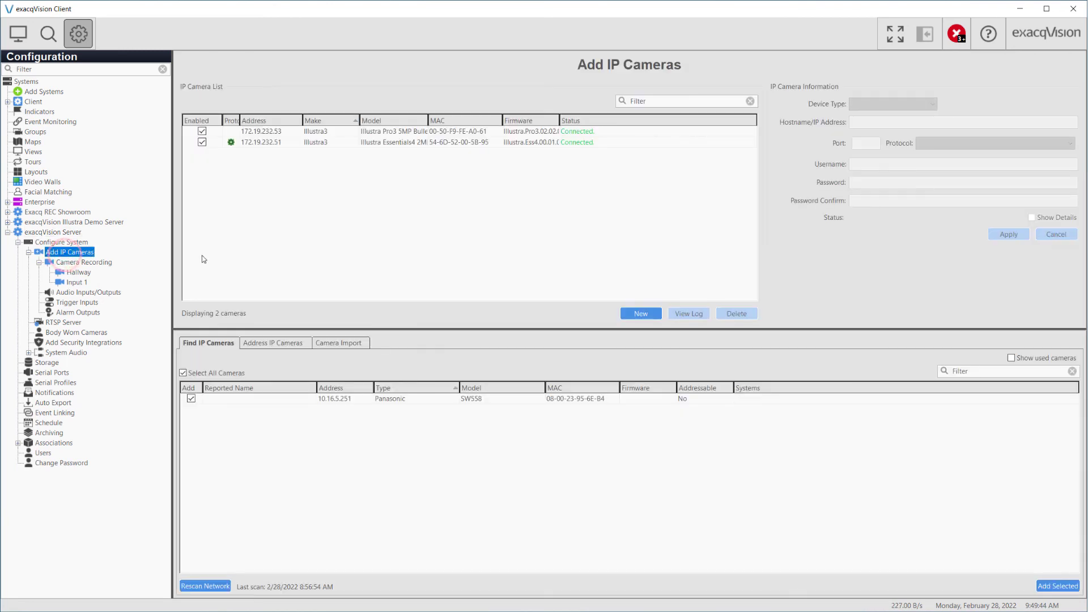